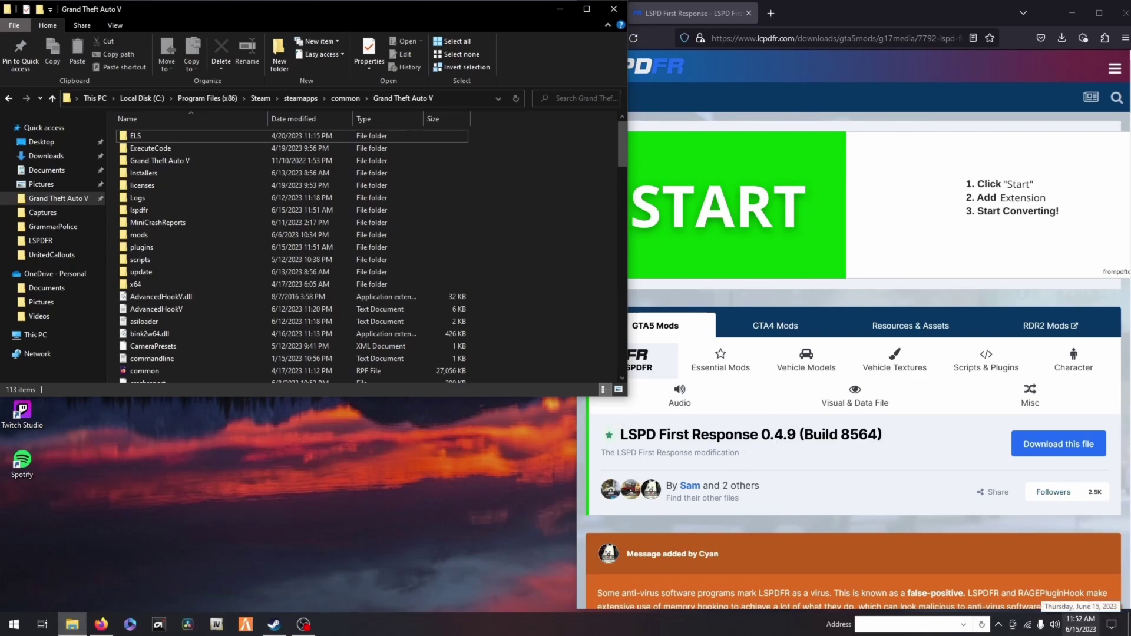
- Agree to the LCPDFR.com terms and download LSPDFR_049_8584_Manual_Install.zip
left_click(1058, 445)
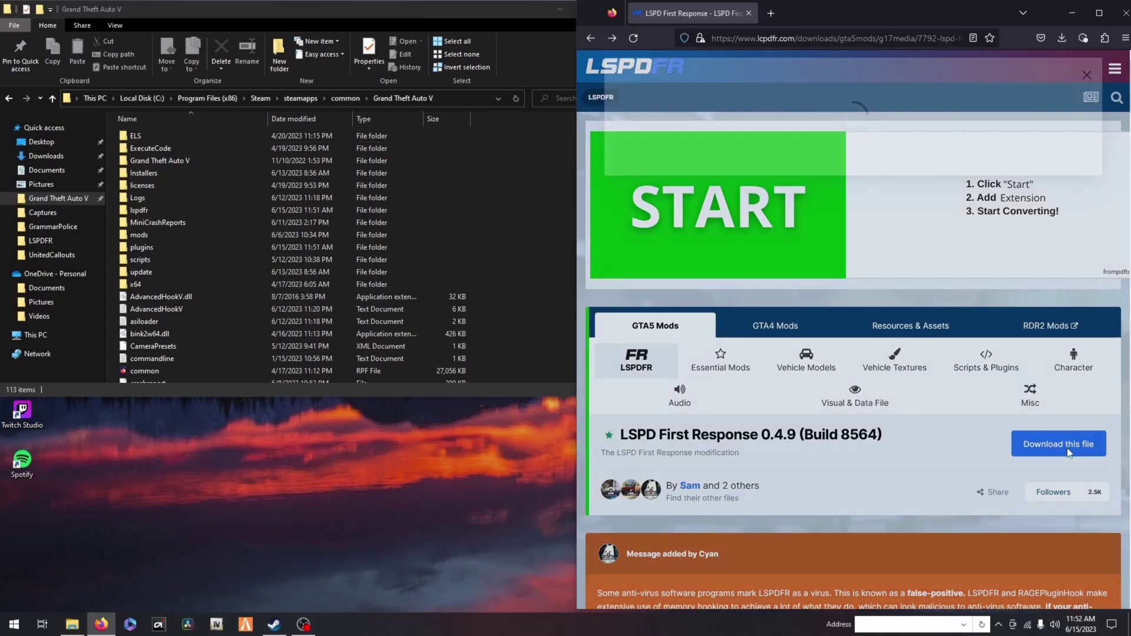
scroll(668, 381, "down", 6)
scroll(796, 380, "down", 6)
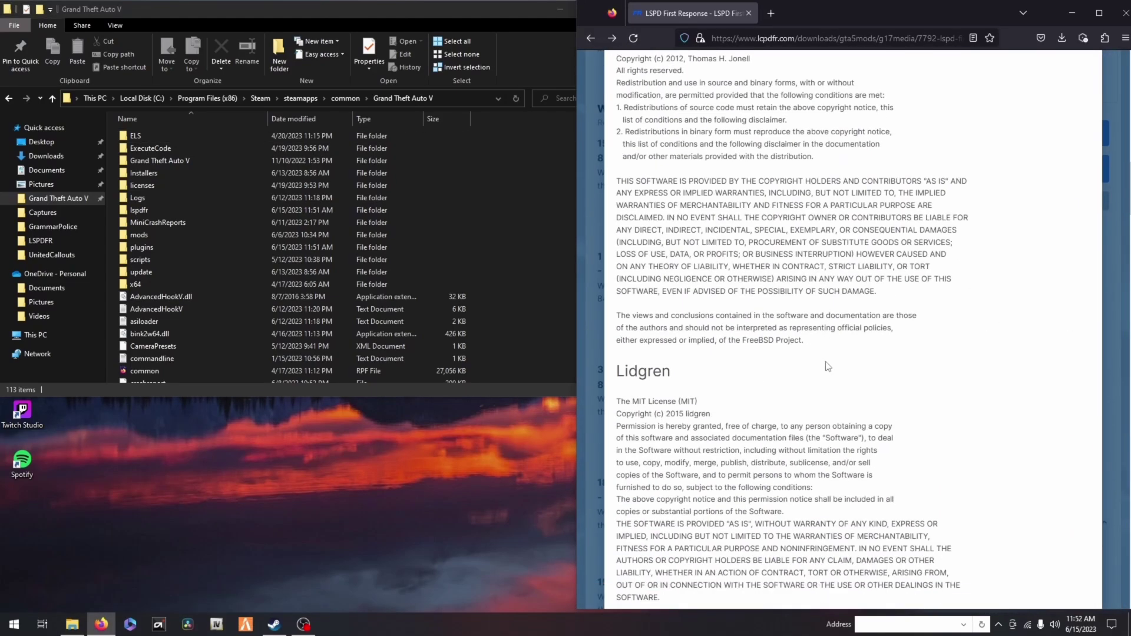
scroll(881, 378, "down", 6)
left_click(1048, 529)
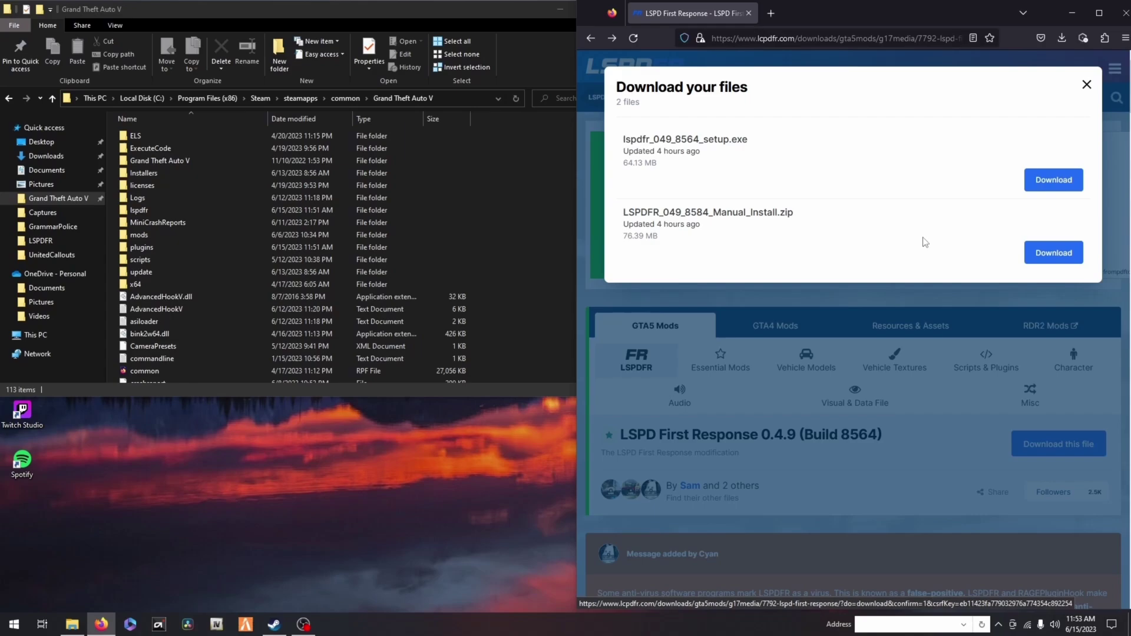
left_click(1054, 252)
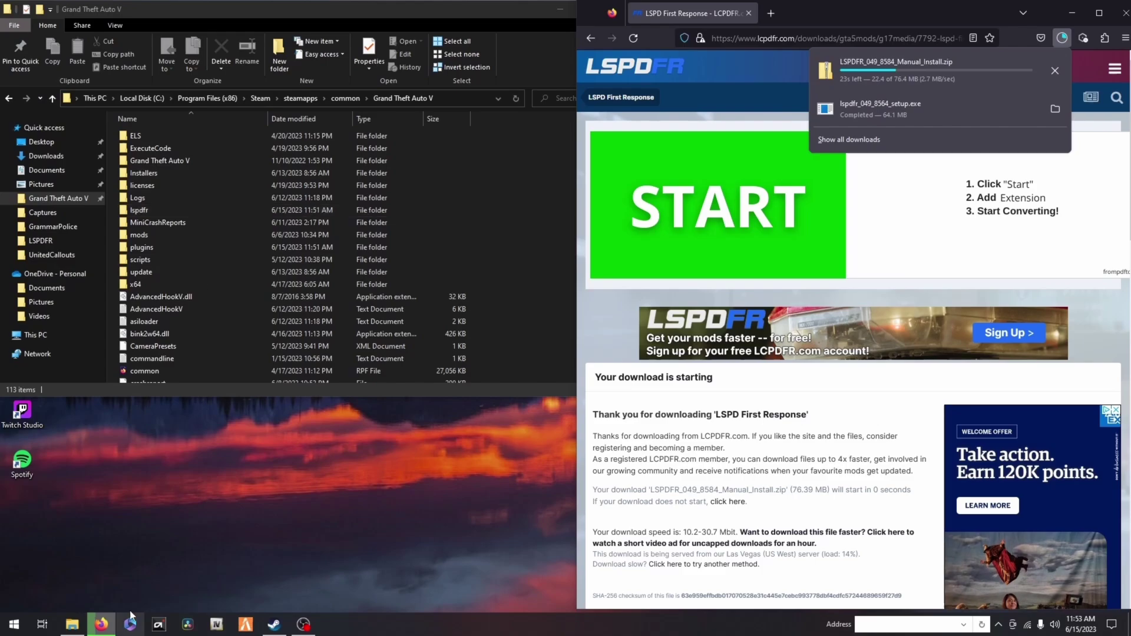
- Open Grand Theft Auto V's Installed Files properties in the Steam library
left_click(254, 431)
left_click(560, 12)
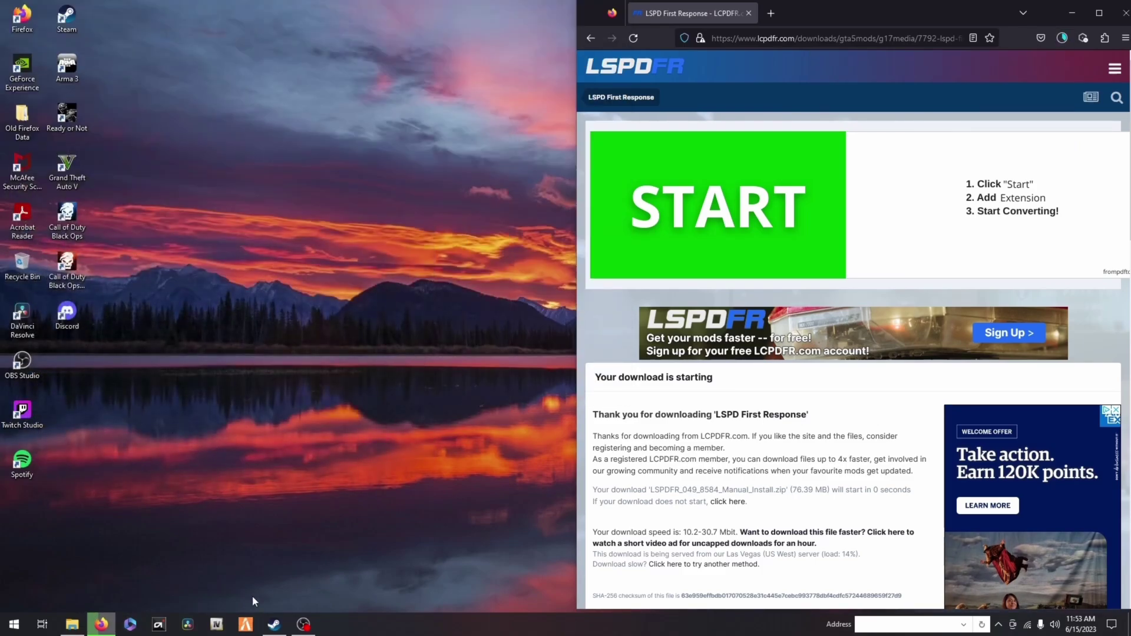
left_click(273, 624)
scroll(494, 300, "down", 5)
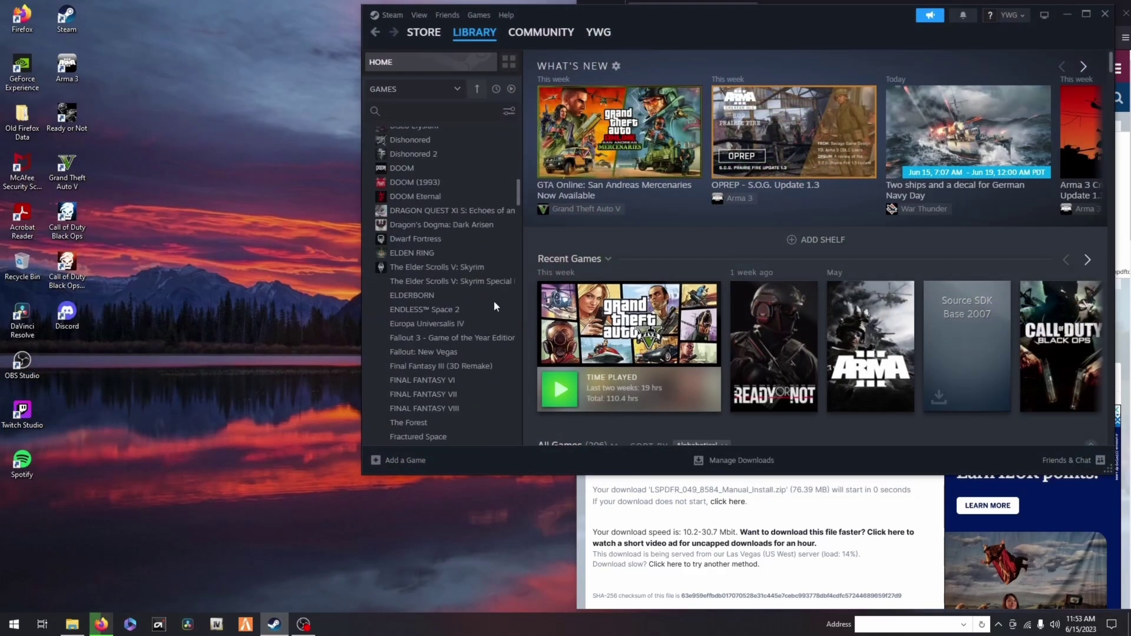
scroll(494, 301, "down", 1)
right_click(684, 390)
left_click(702, 383)
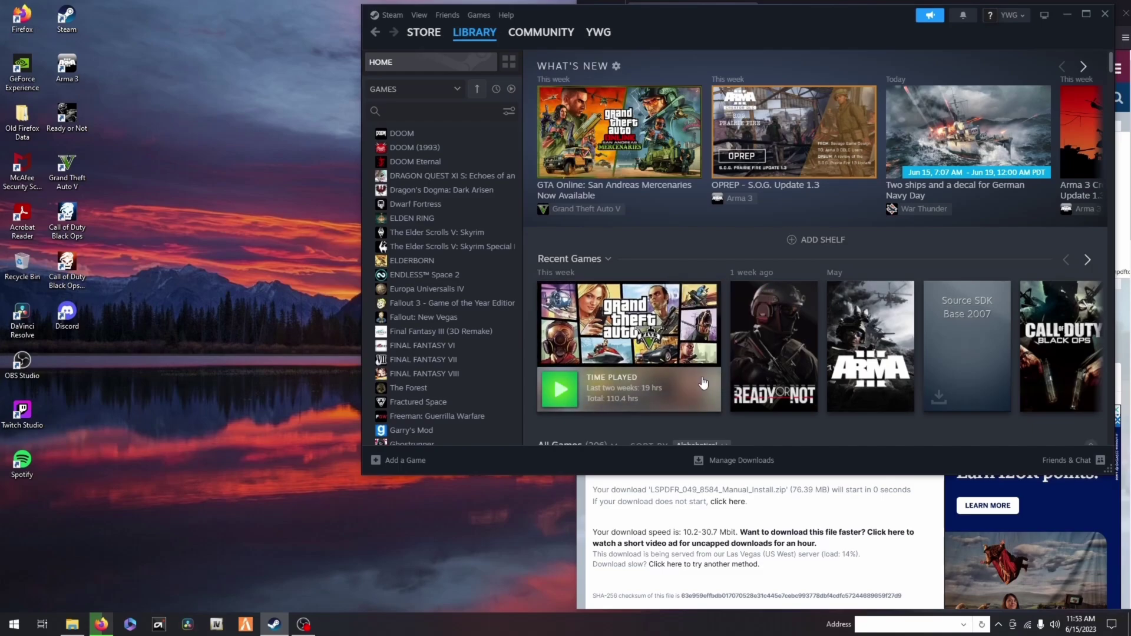
left_click(530, 176)
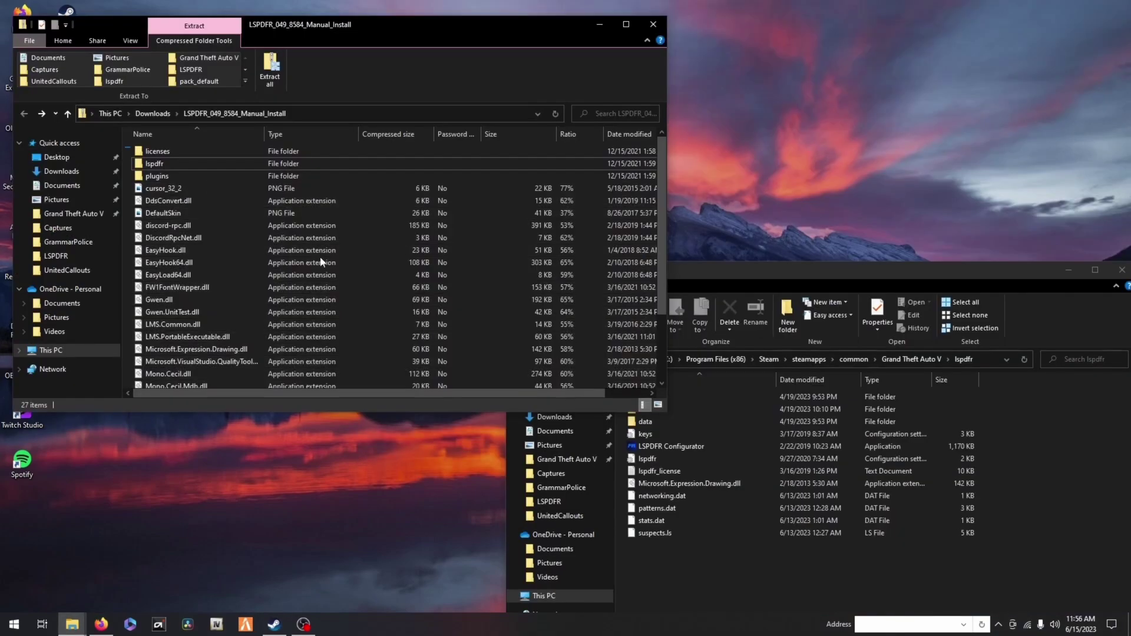
left_click_drag(319, 178, 337, 386)
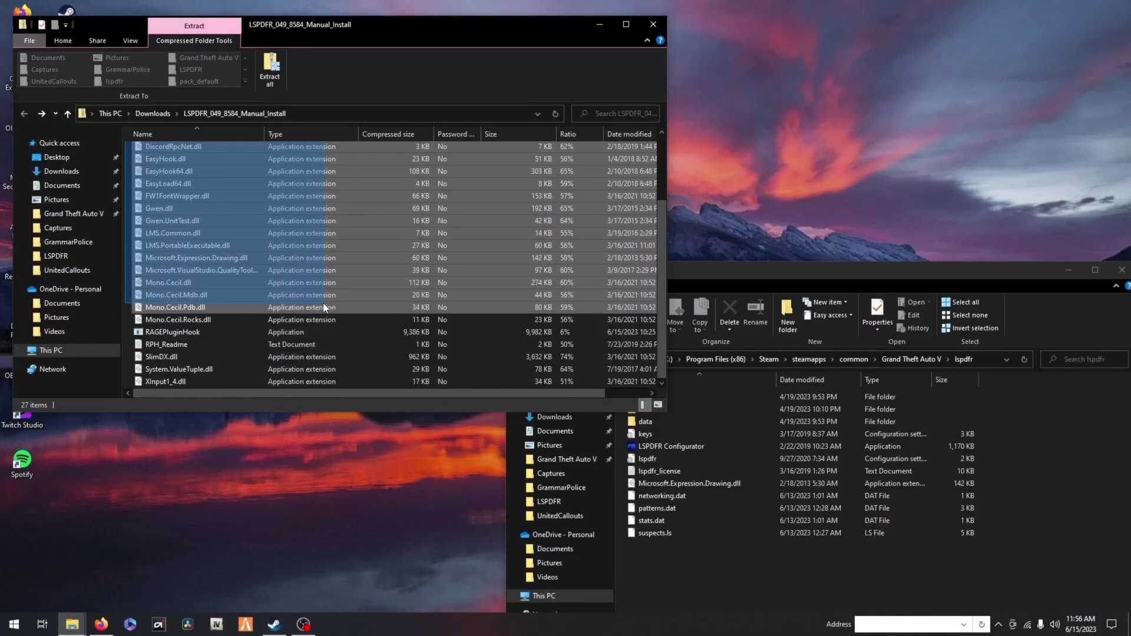
- Select all 1,133 manual-install items and paste them into Grand Theft Auto V, replacing duplicates
key("ctrl+a")
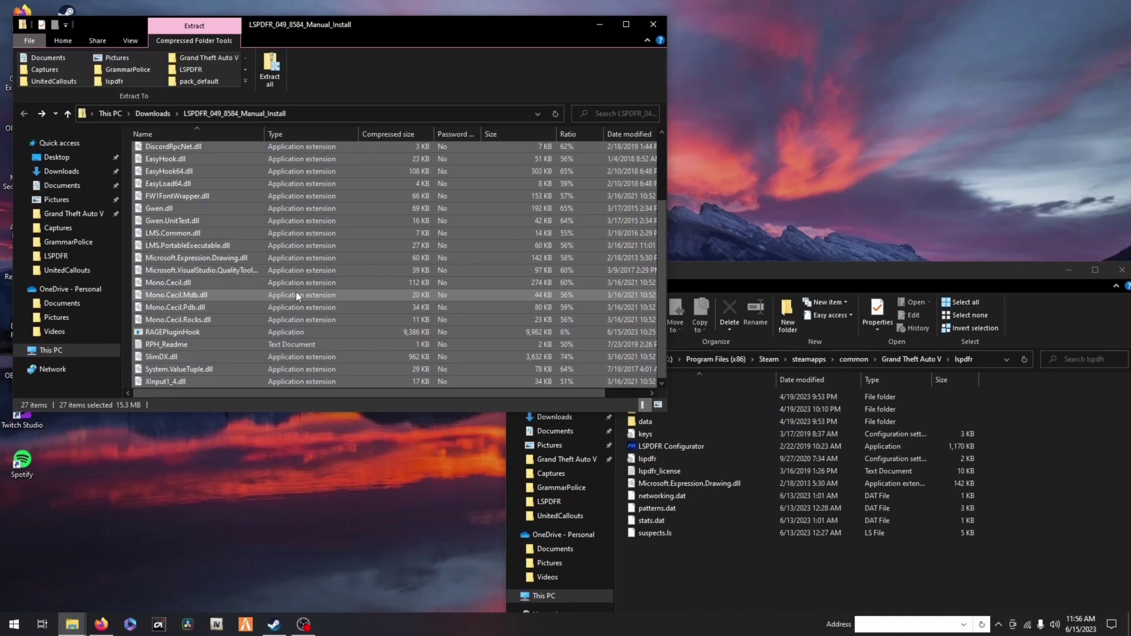
left_click_drag(301, 292, 725, 460)
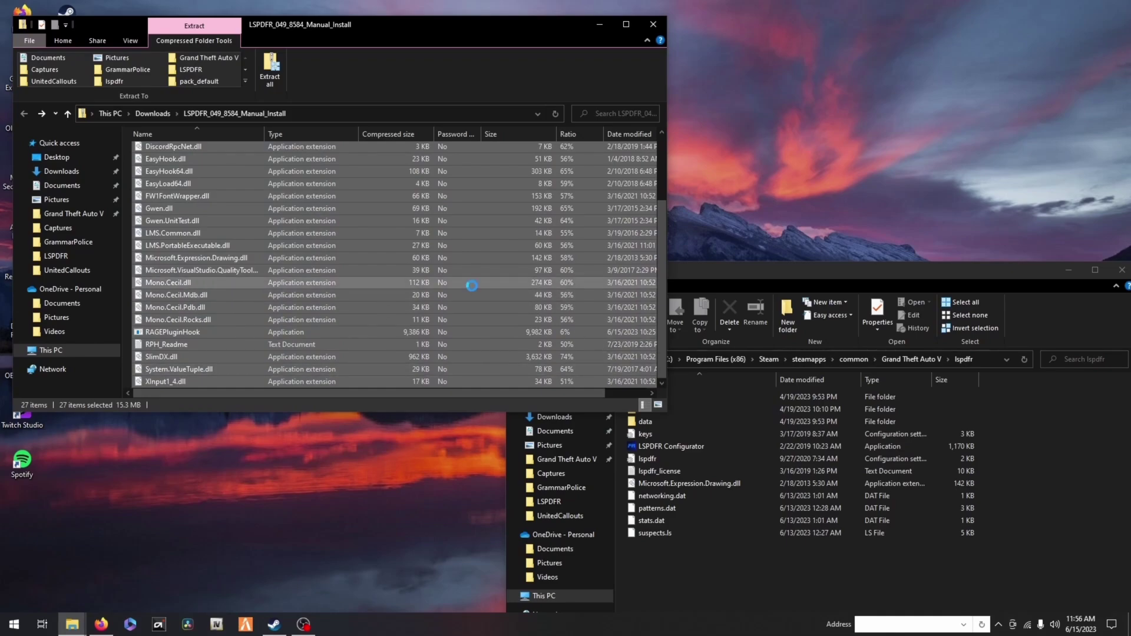
left_click(661, 227)
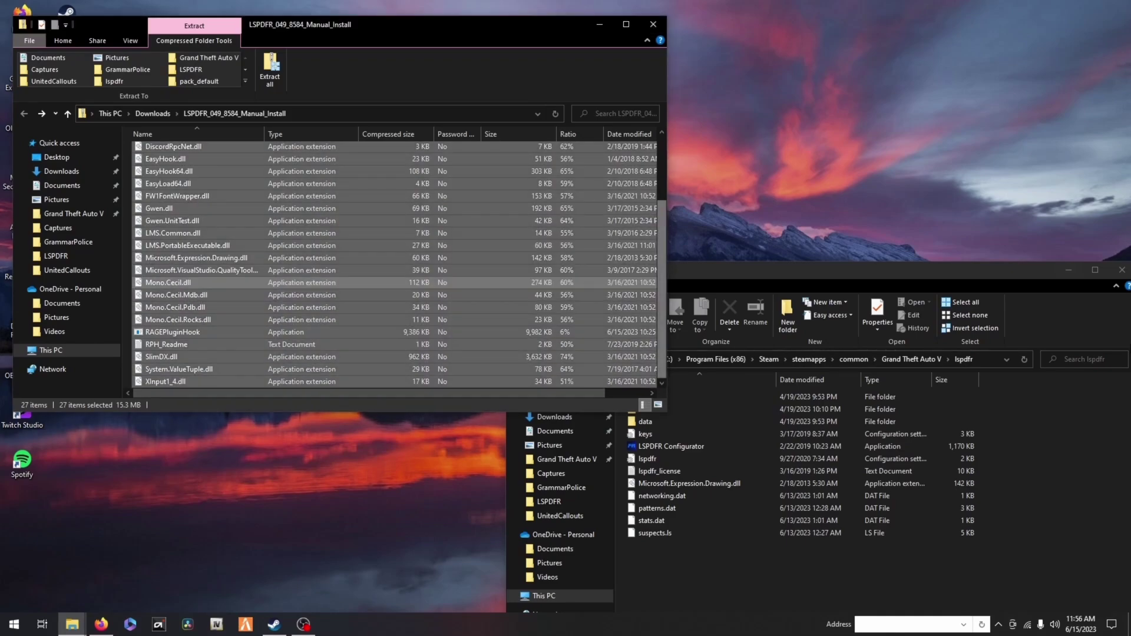
left_click(706, 310)
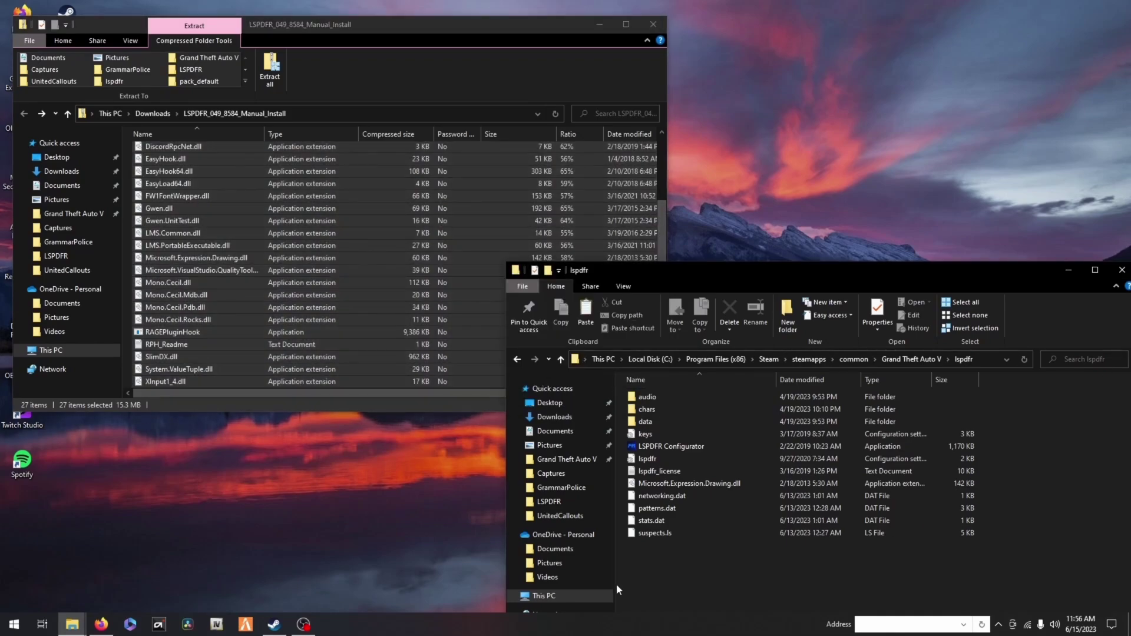
left_click(517, 358)
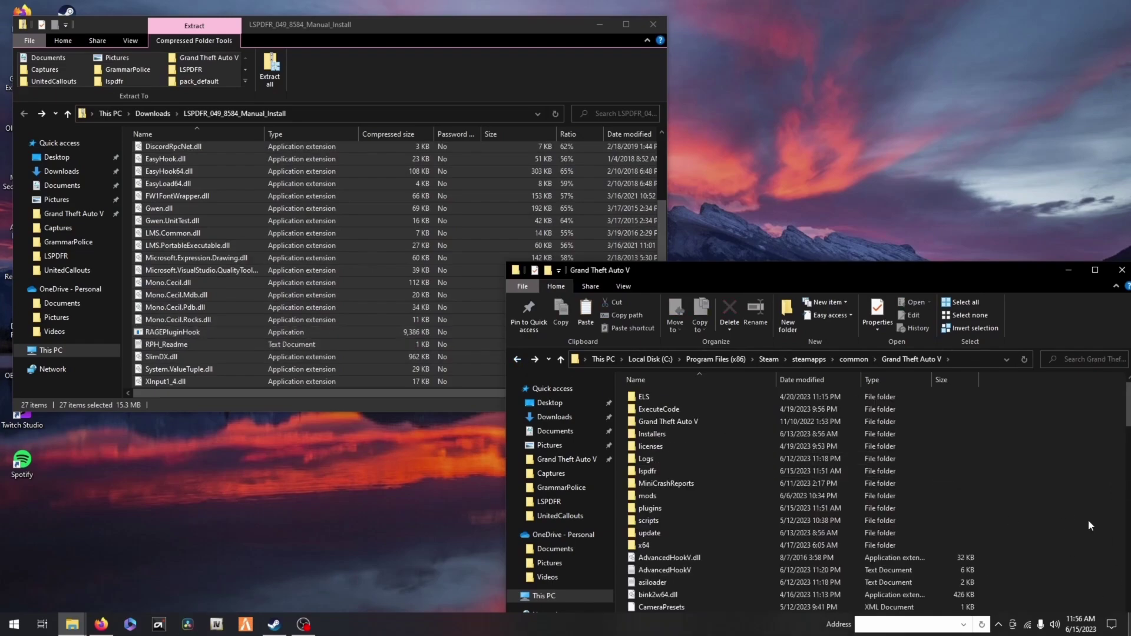
scroll(733, 495, "down", 5)
scroll(747, 468, "down", 5)
scroll(727, 397, "down", 3)
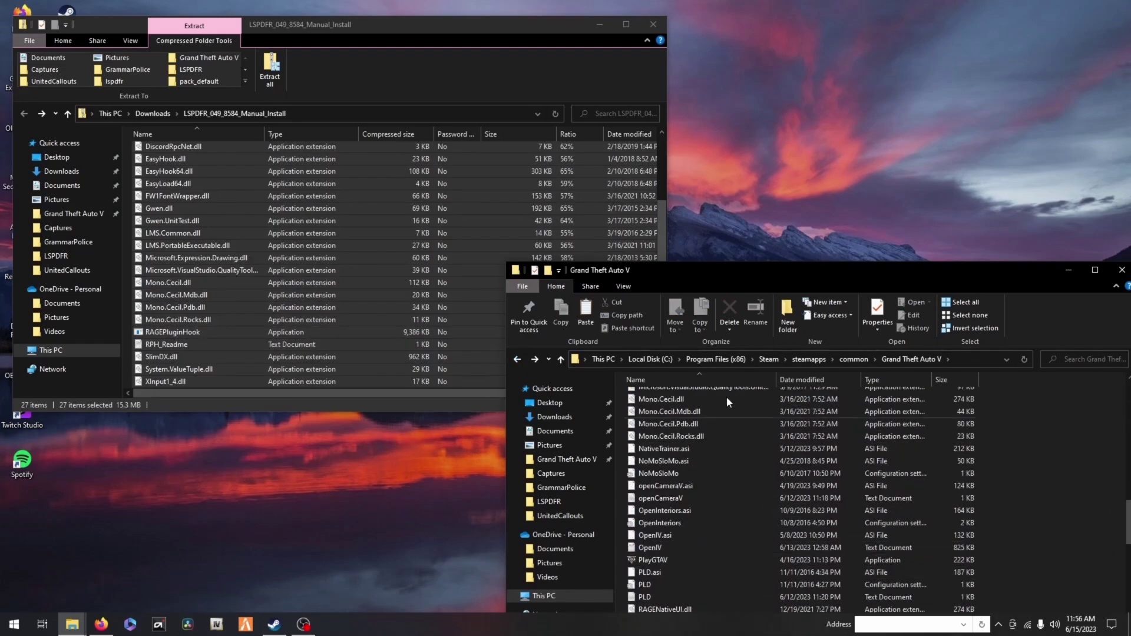
scroll(740, 510, "up", 5)
scroll(740, 509, "up", 8)
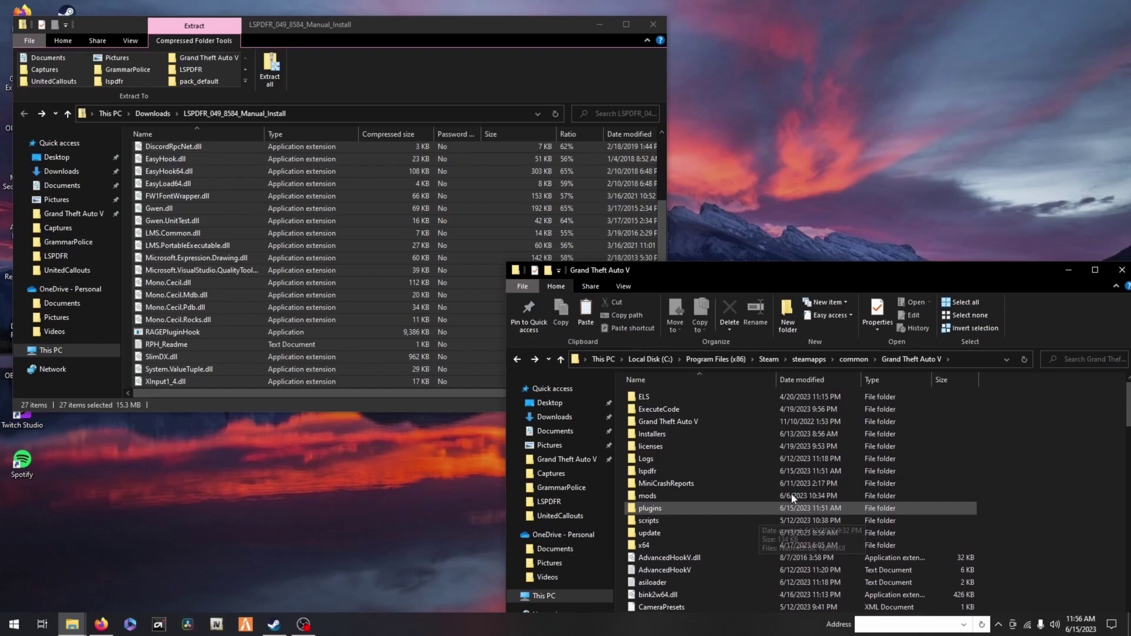
right_click(1085, 472)
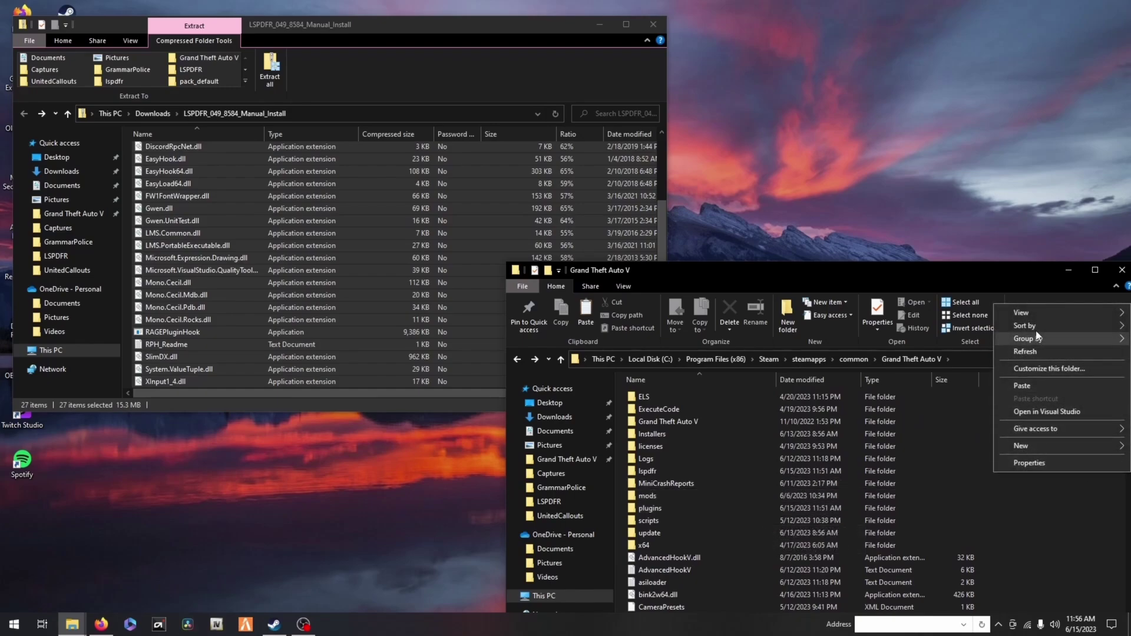
left_click(1023, 385)
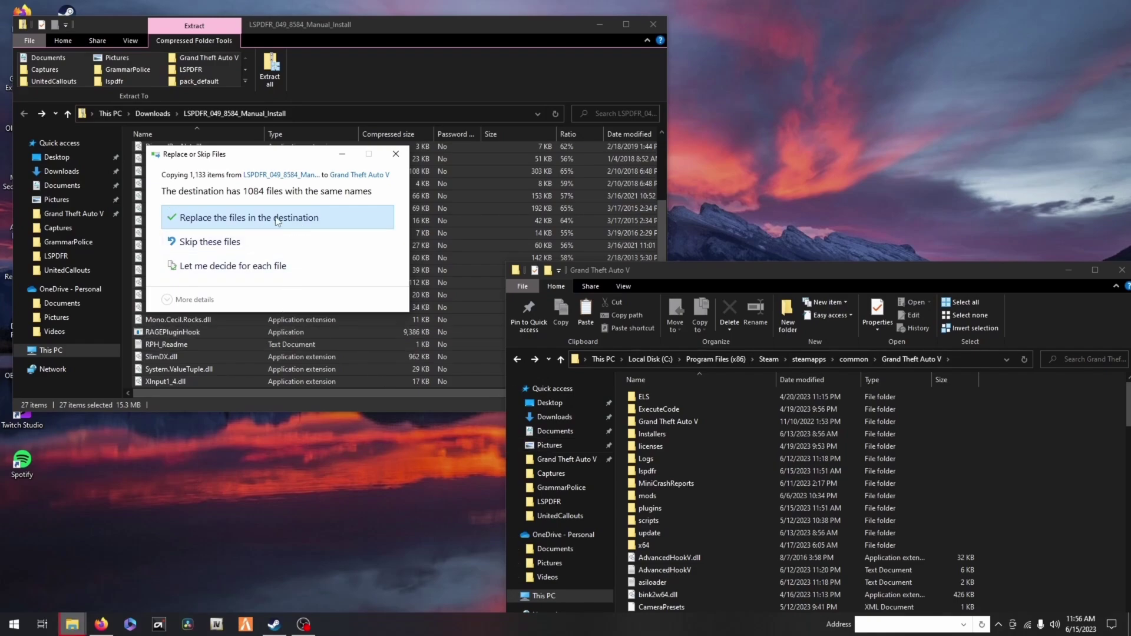
left_click(326, 217)
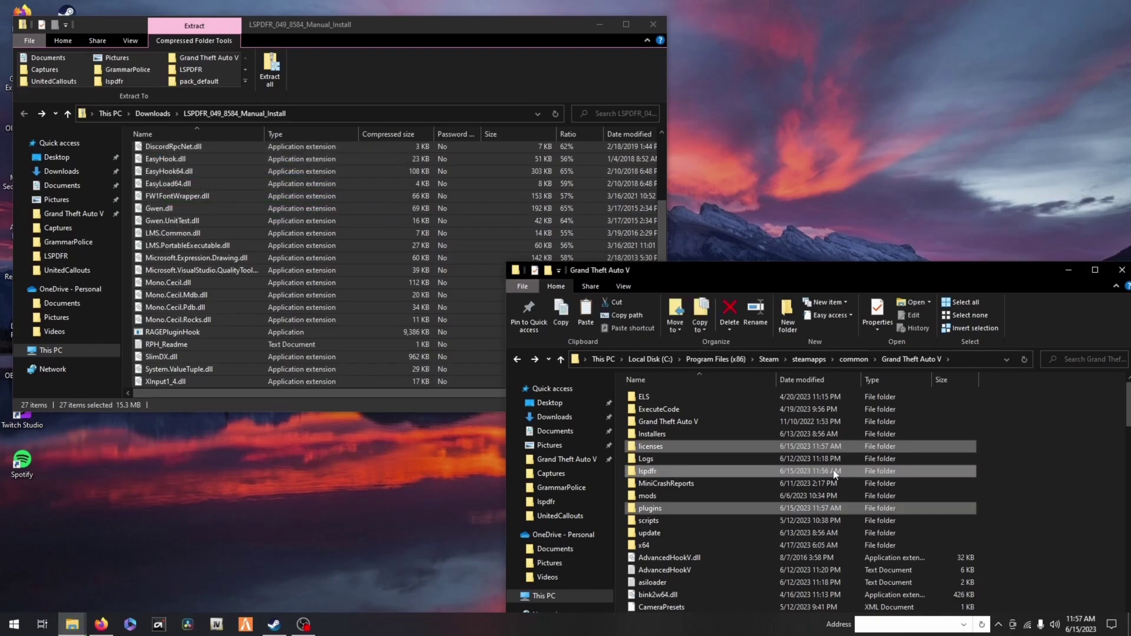
- Confirm LSPD First Response.dll is in the plugins folder, then return to the game folder
double_click(856, 506)
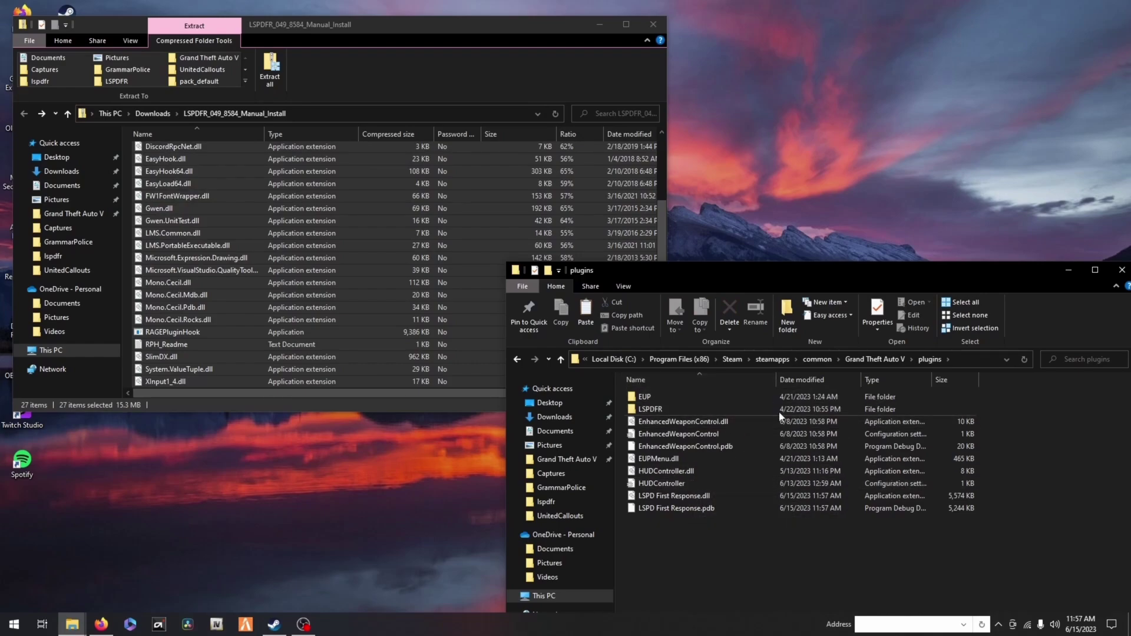
left_click(517, 360)
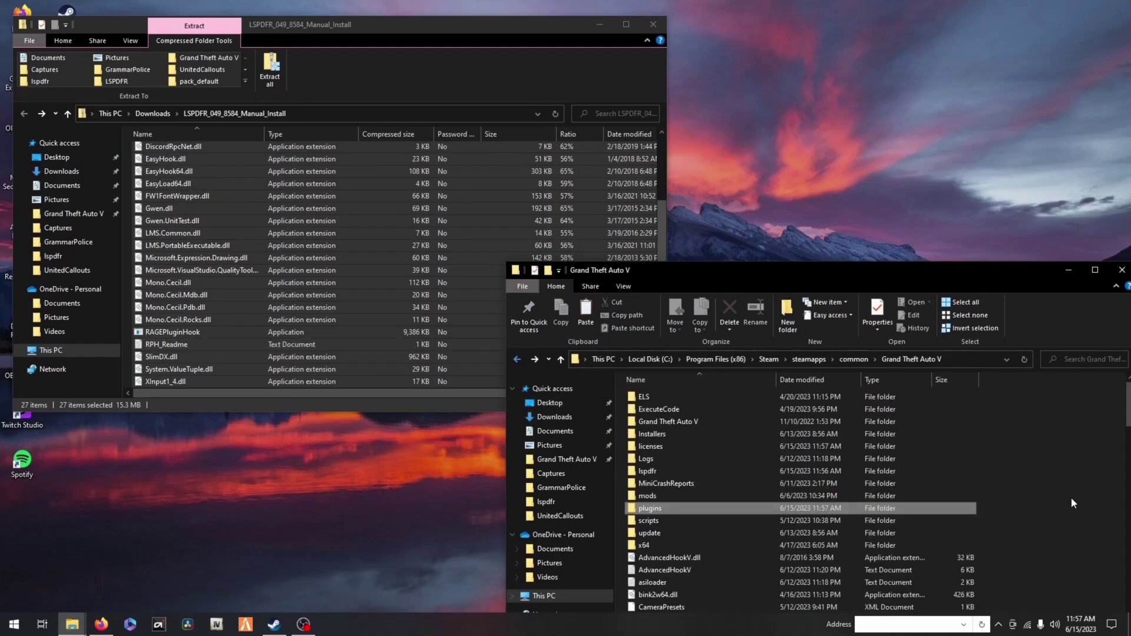
scroll(1072, 503, "down", 5)
scroll(1051, 530, "down", 5)
scroll(1051, 529, "down", 3)
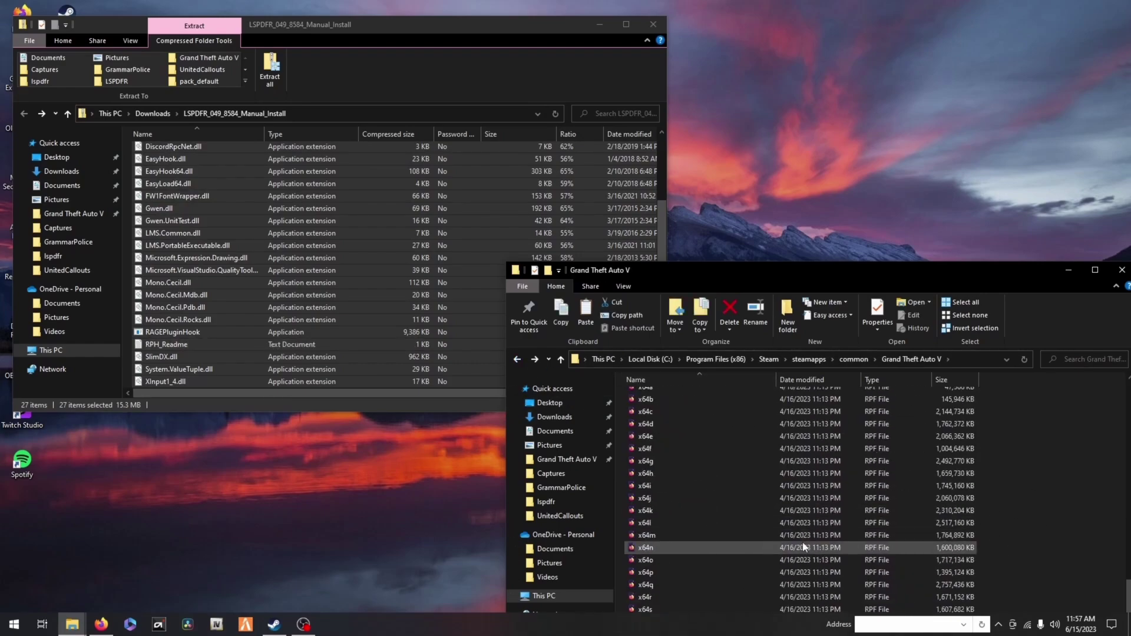
scroll(804, 548, "down", 5)
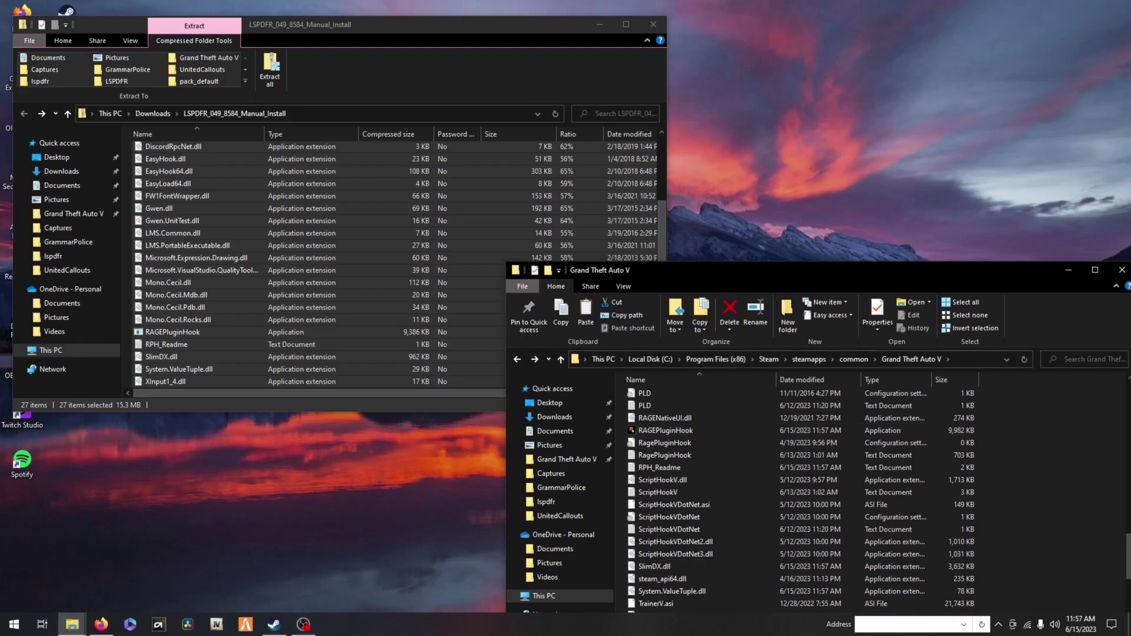
- Download Script Hook V 1.0.2944.0 from dev-c.com in Firefox and open the zip
left_click(346, 545)
left_click(598, 24)
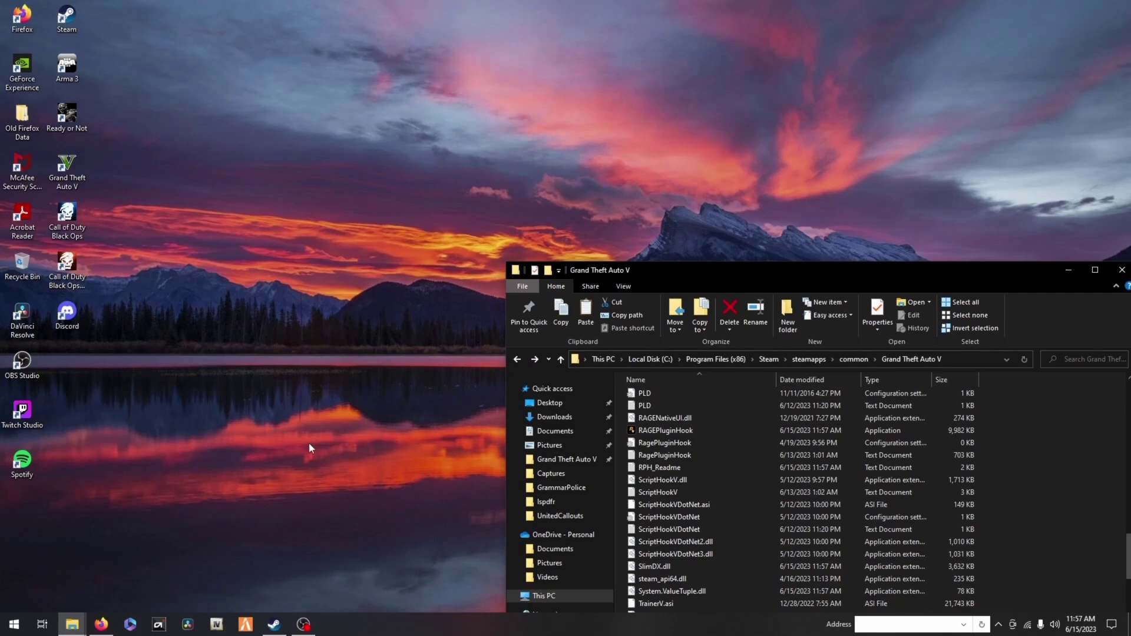
right_click(110, 326)
left_click(282, 531)
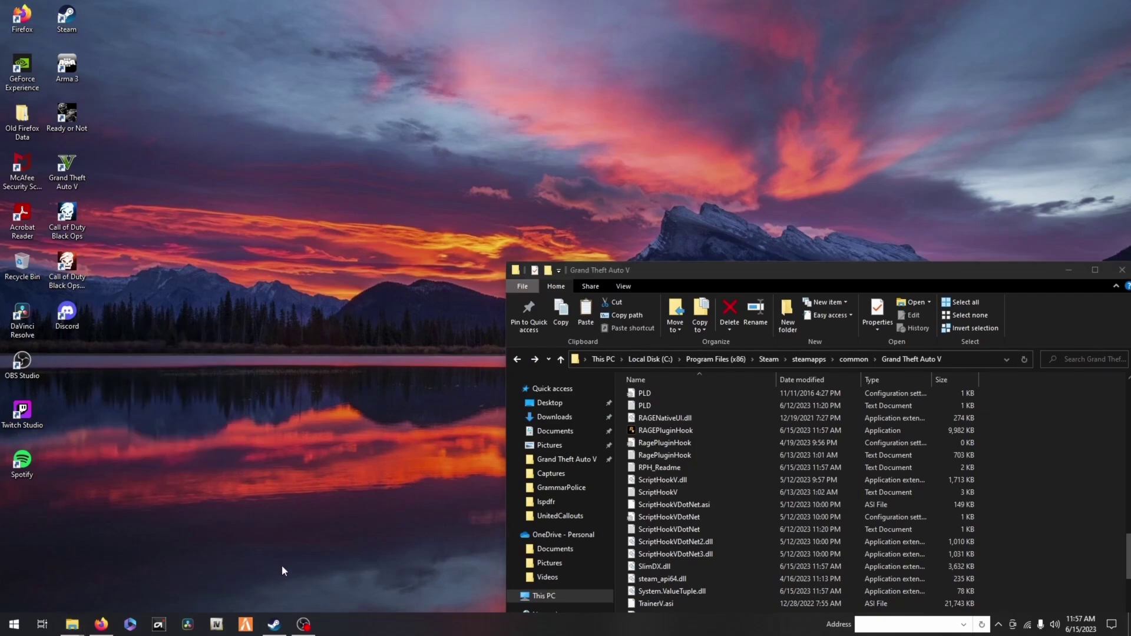
right_click(245, 625)
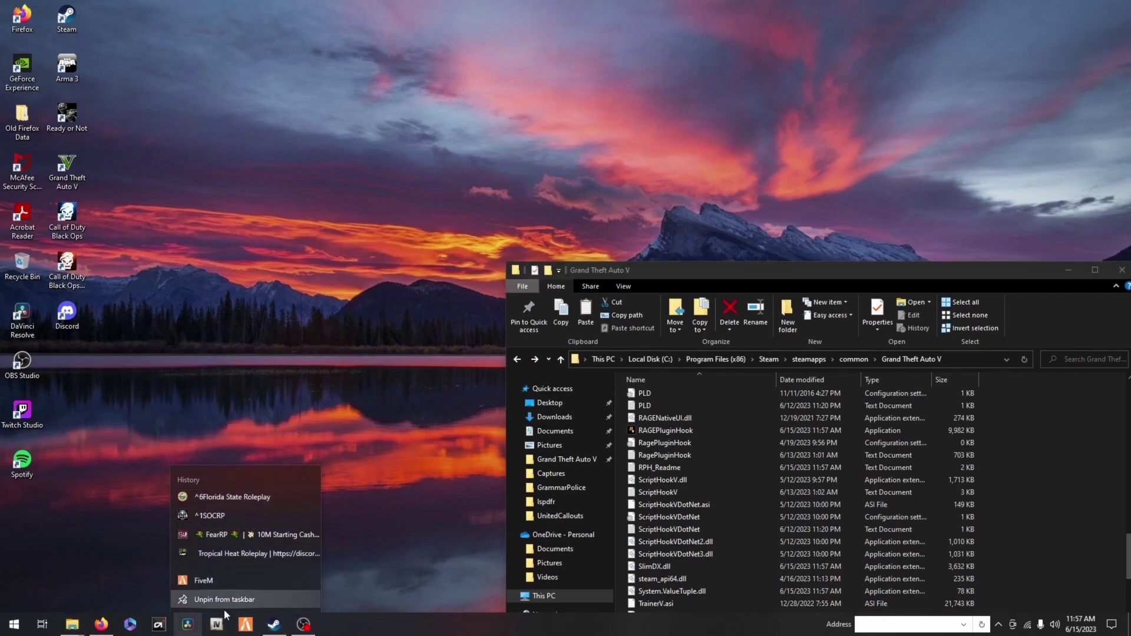
left_click(228, 583)
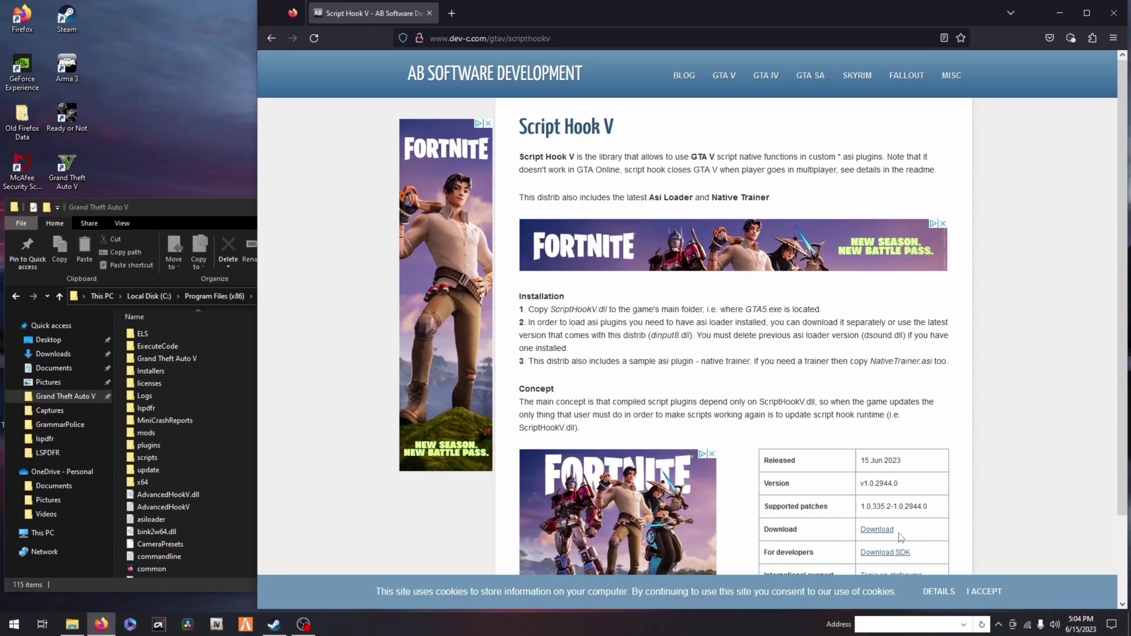
left_click(878, 529)
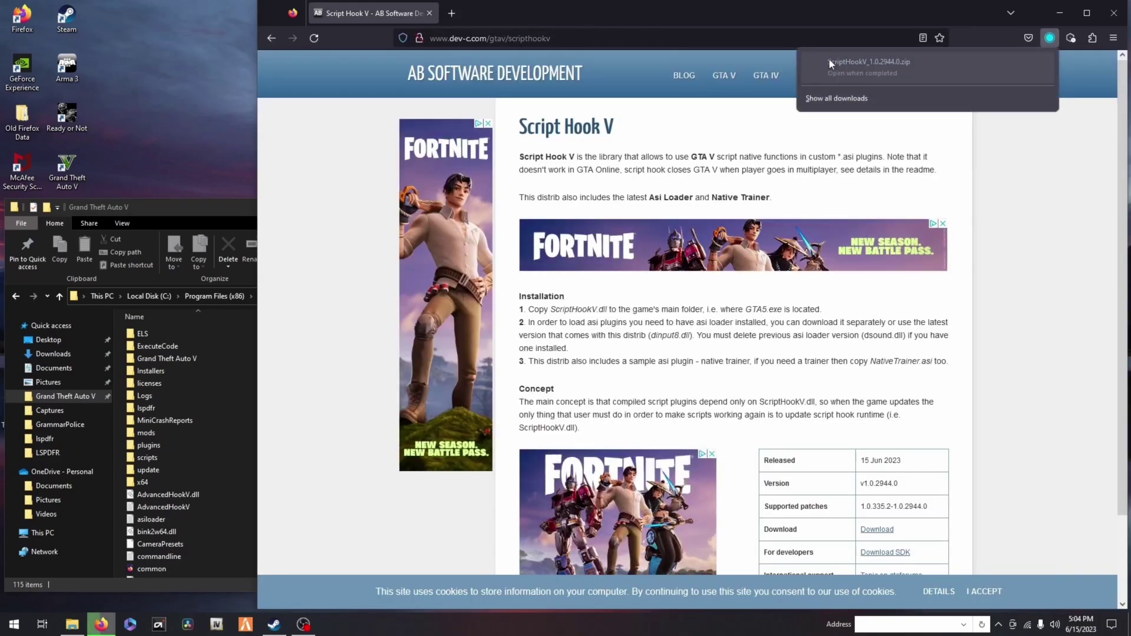
left_click(830, 63)
- Close the browser and open the archive's bin folder beside the game folder window
left_click(1113, 12)
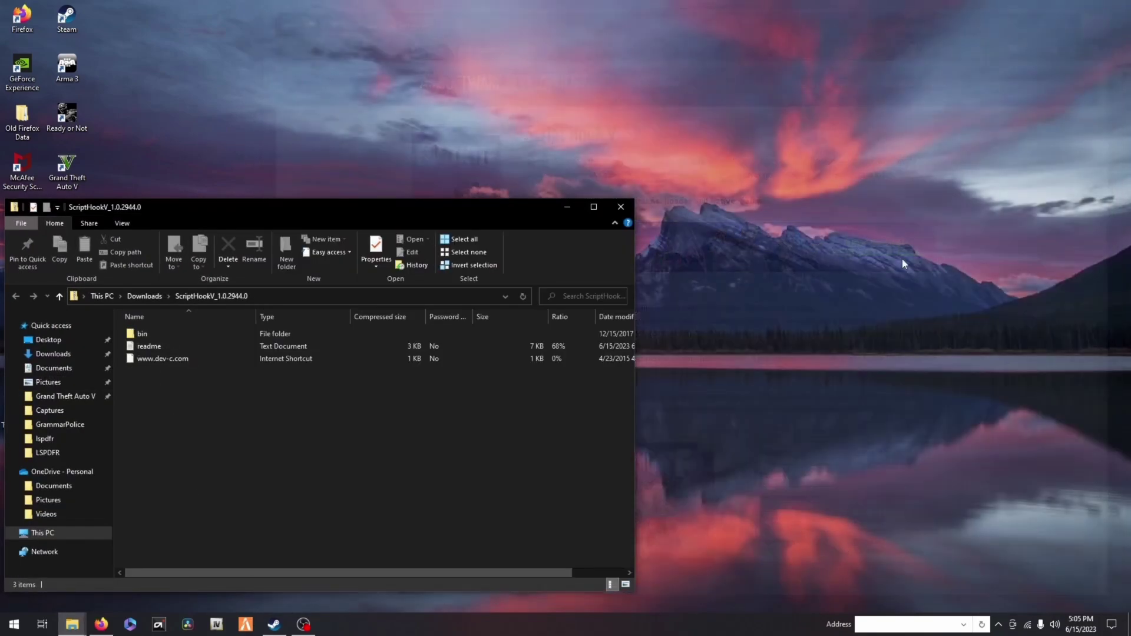
left_click_drag(321, 211, 796, 150)
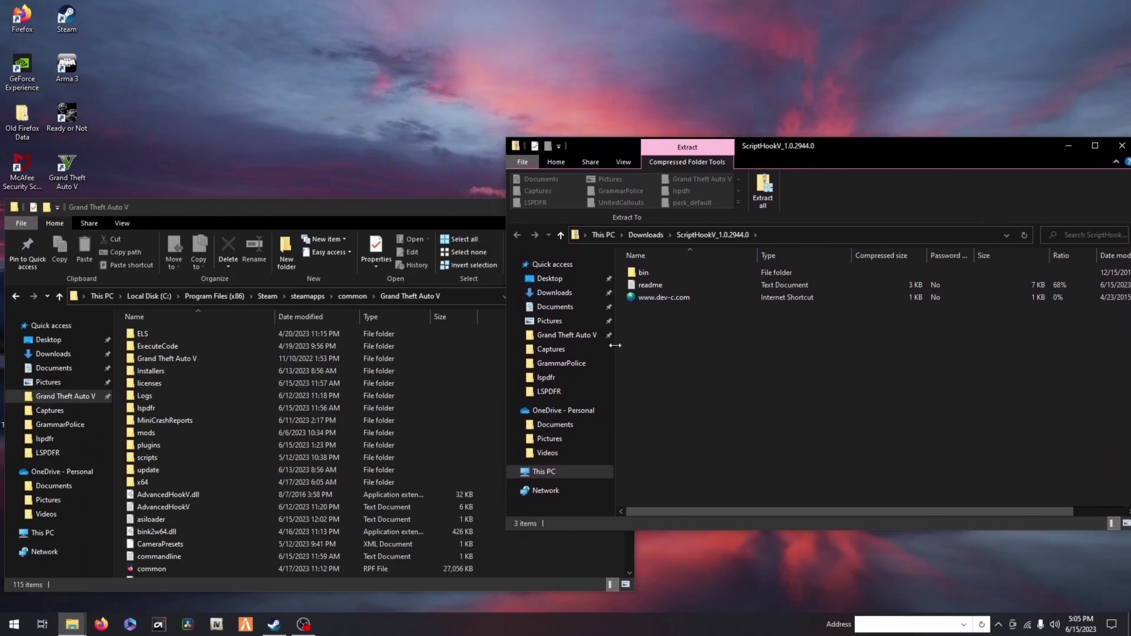
double_click(644, 272)
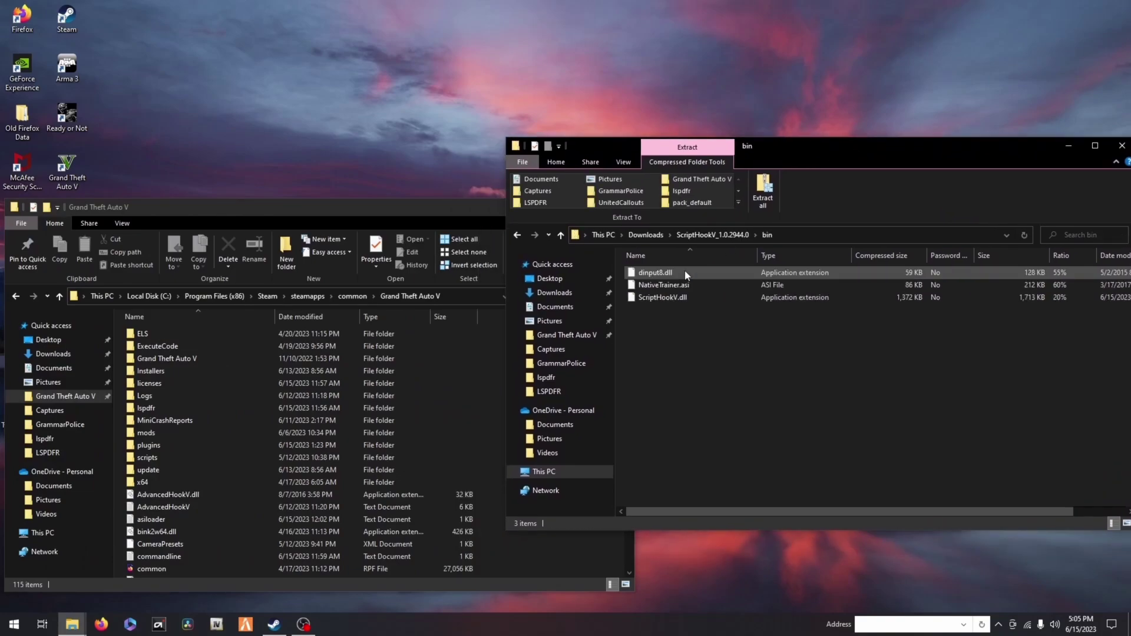
left_click_drag(512, 521, 371, 539)
left_click(619, 305)
left_click_drag(229, 207, 230, 93)
left_click(566, 292)
scroll(269, 371, "down", 5)
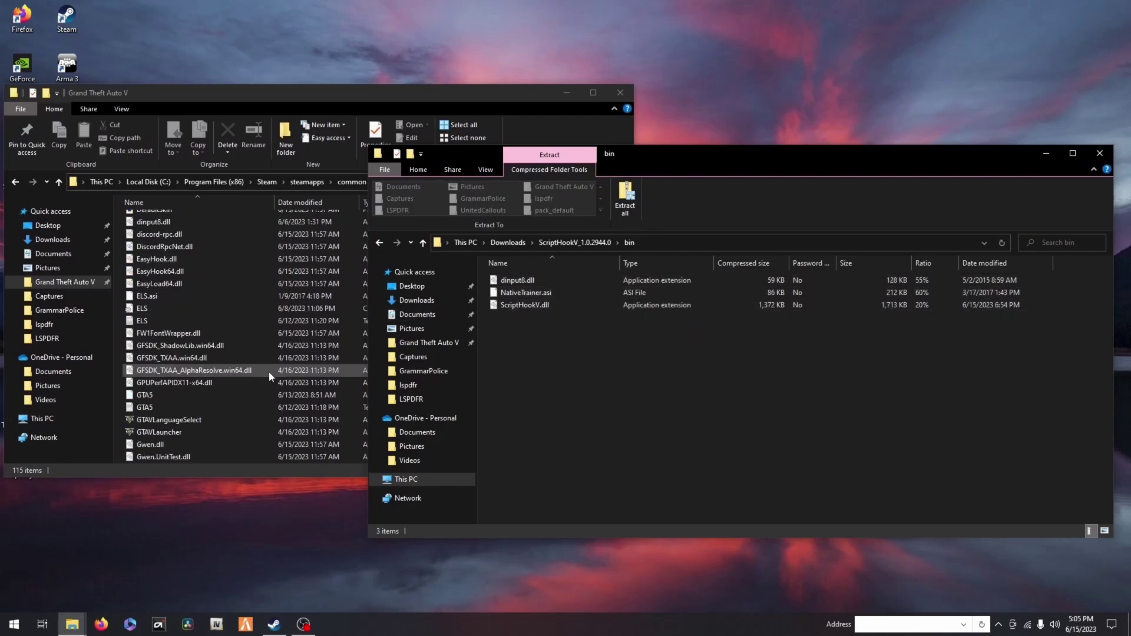
scroll(268, 371, "down", 5)
- Copy ScriptHookV.dll into the Grand Theft Auto V folder, replacing the old copy
left_click_drag(760, 153, 898, 267)
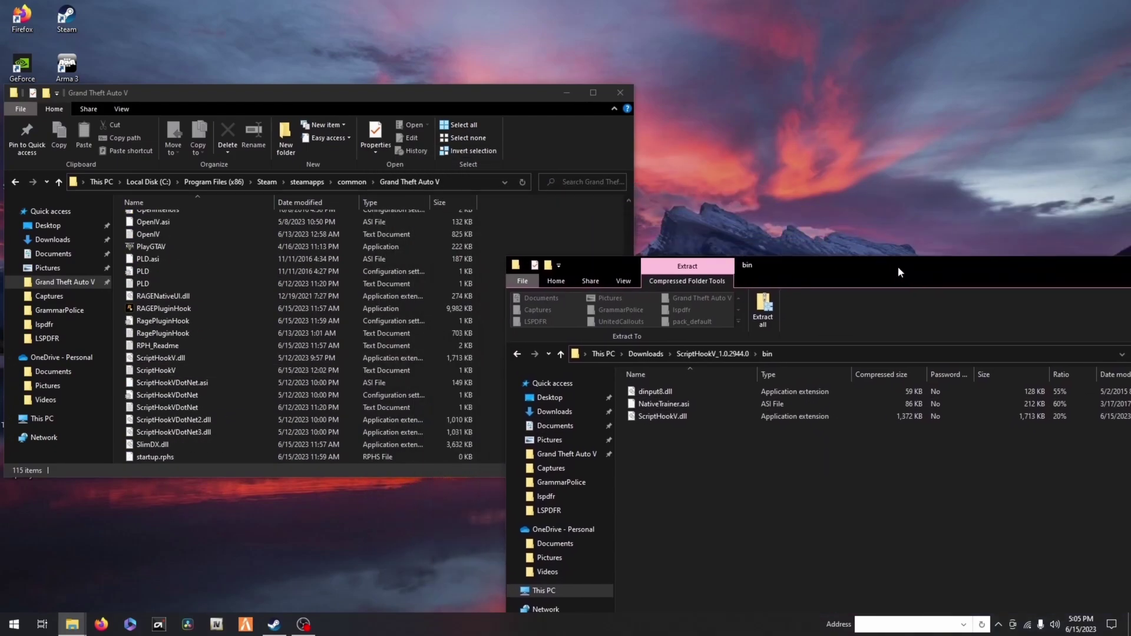
left_click(662, 416)
left_click_drag(662, 415, 672, 221)
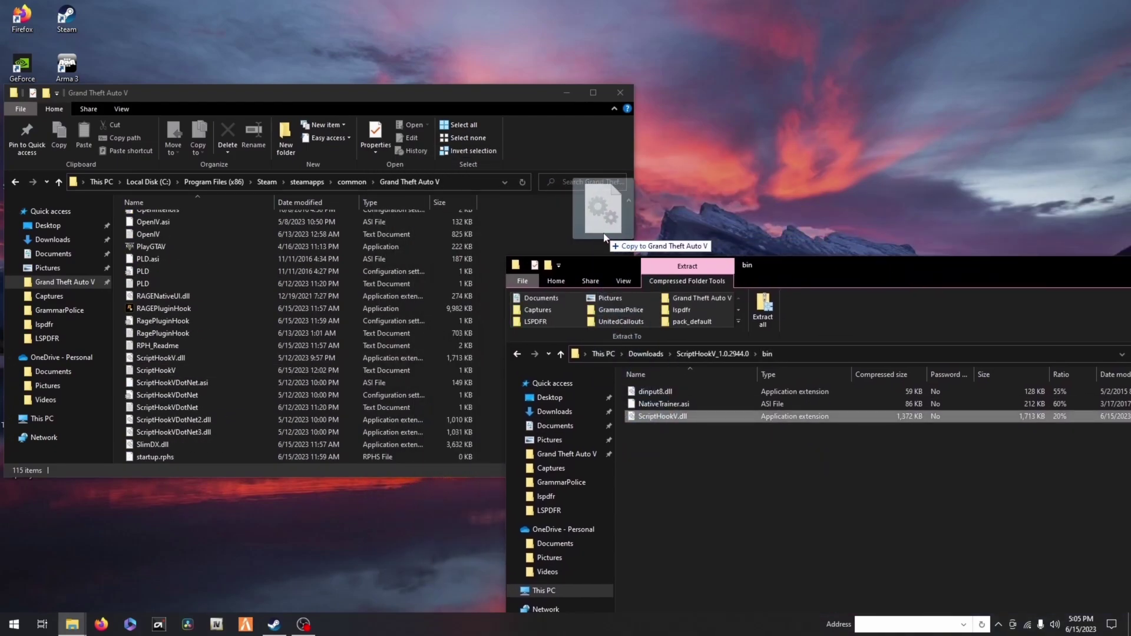
left_click_drag(707, 280, 323, 390)
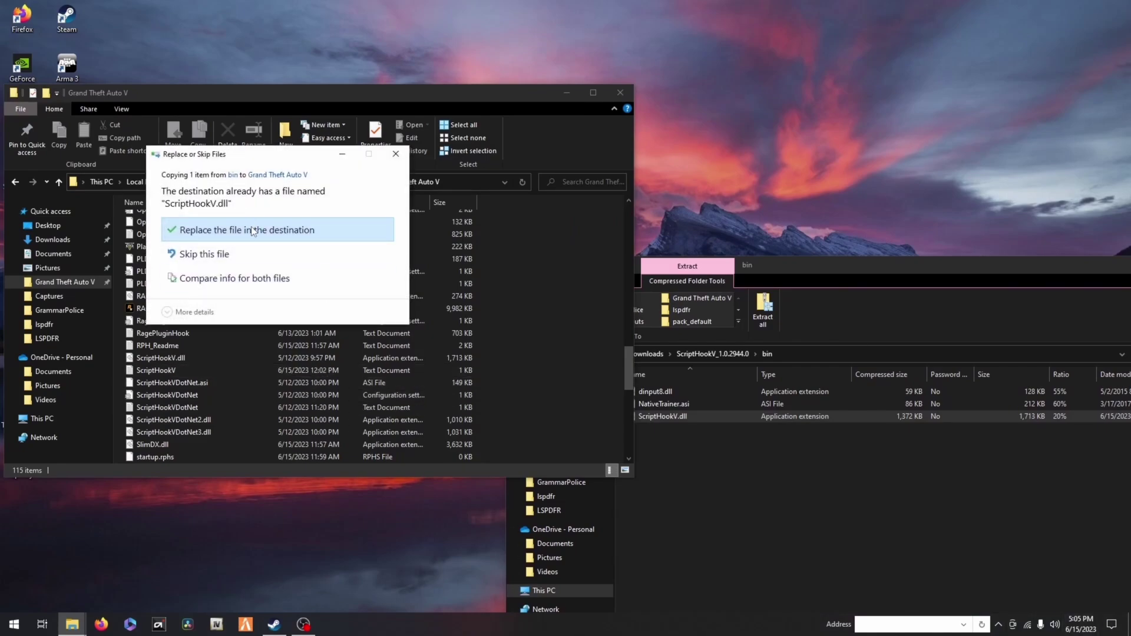
left_click(253, 230)
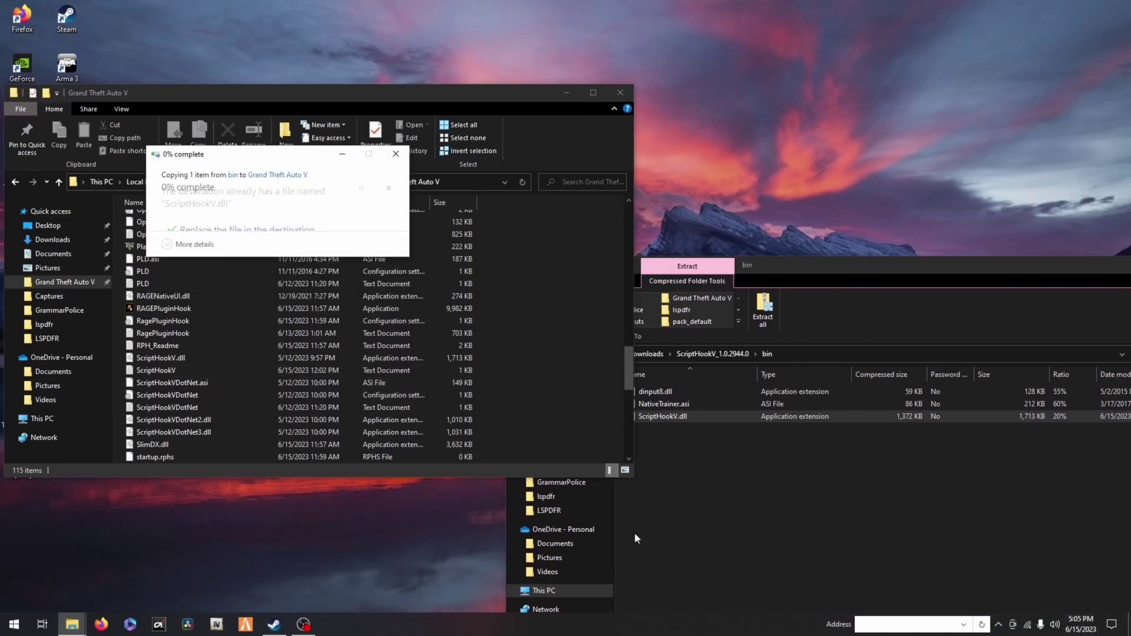
- Close the Script Hook V archive window
left_click(996, 290)
left_click_drag(946, 265, 789, 253)
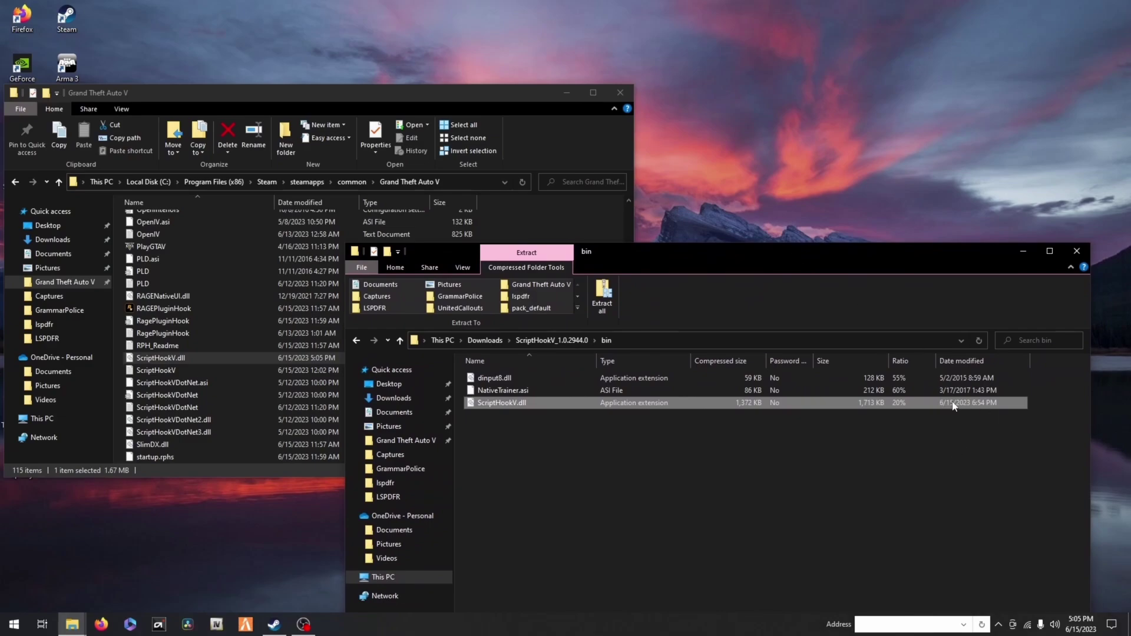
left_click(1076, 251)
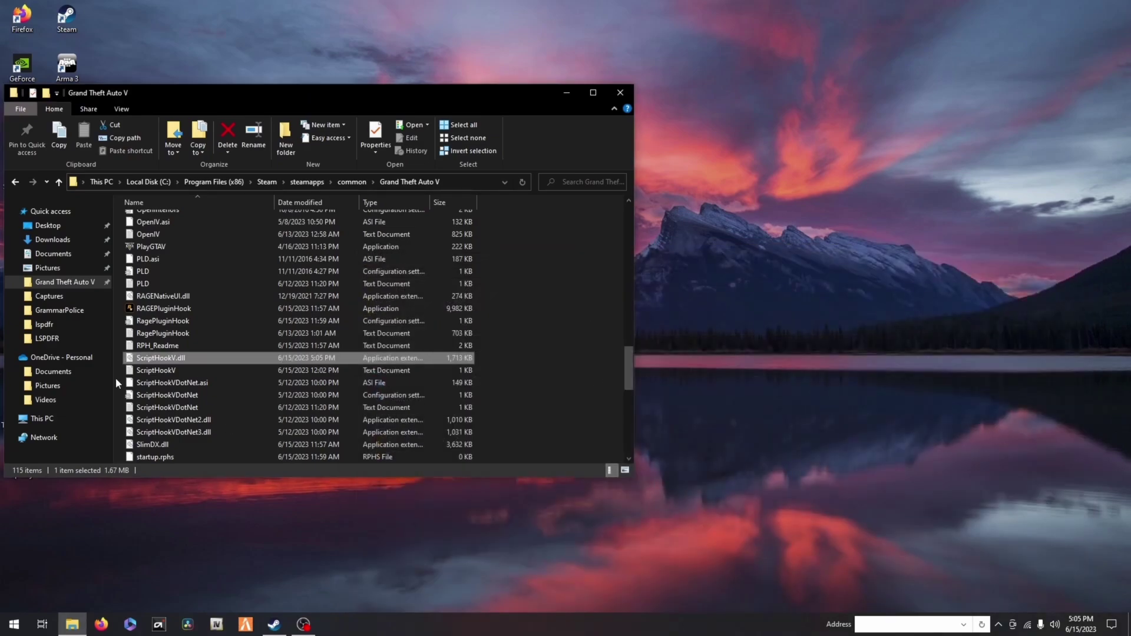
- Launch RAGEPluginHook from the GTA V folder, close Explorer, and approve unblocking its files
left_click(357, 548)
left_click(195, 309)
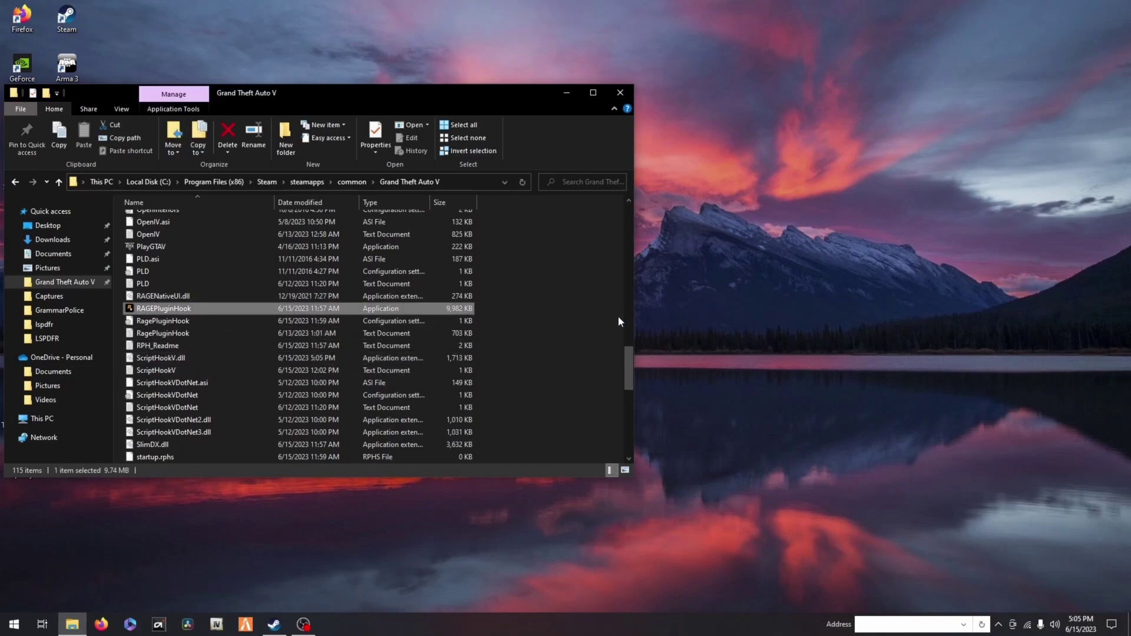
left_click(620, 92)
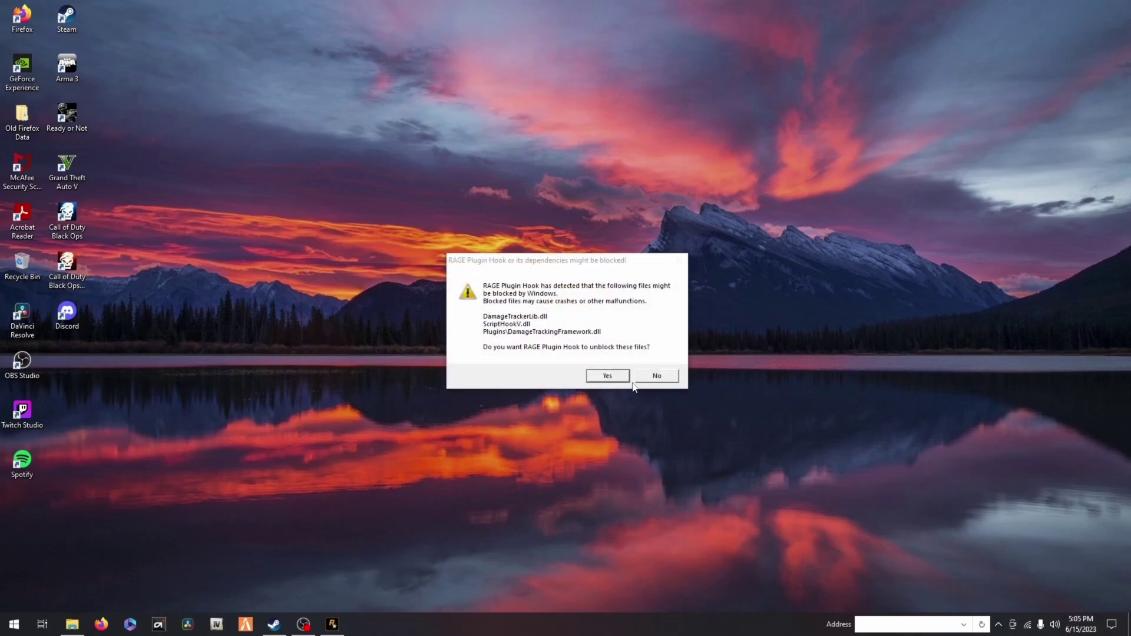
left_click(608, 376)
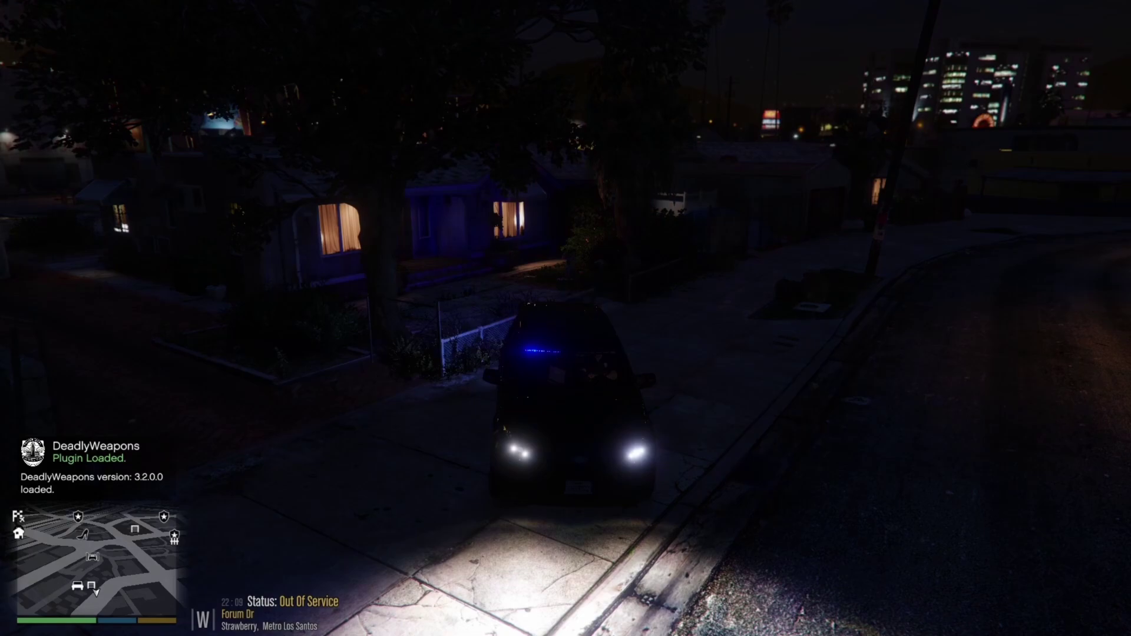
- Go on duty with F8 (status Available) and drive the police cruiser down the street
key("F8")
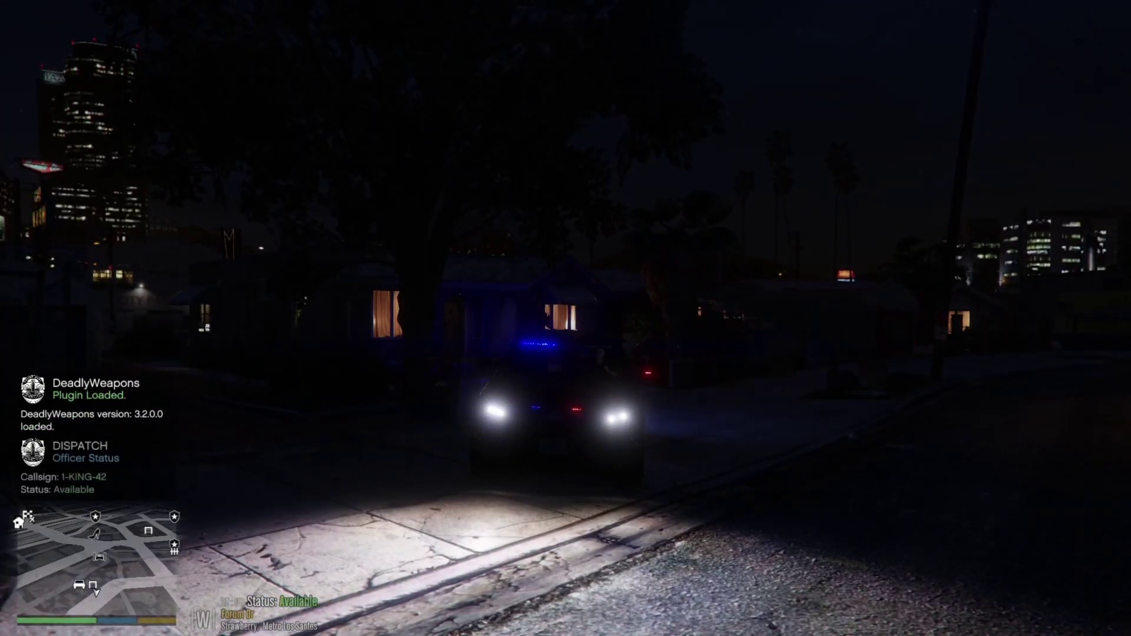
key("w")
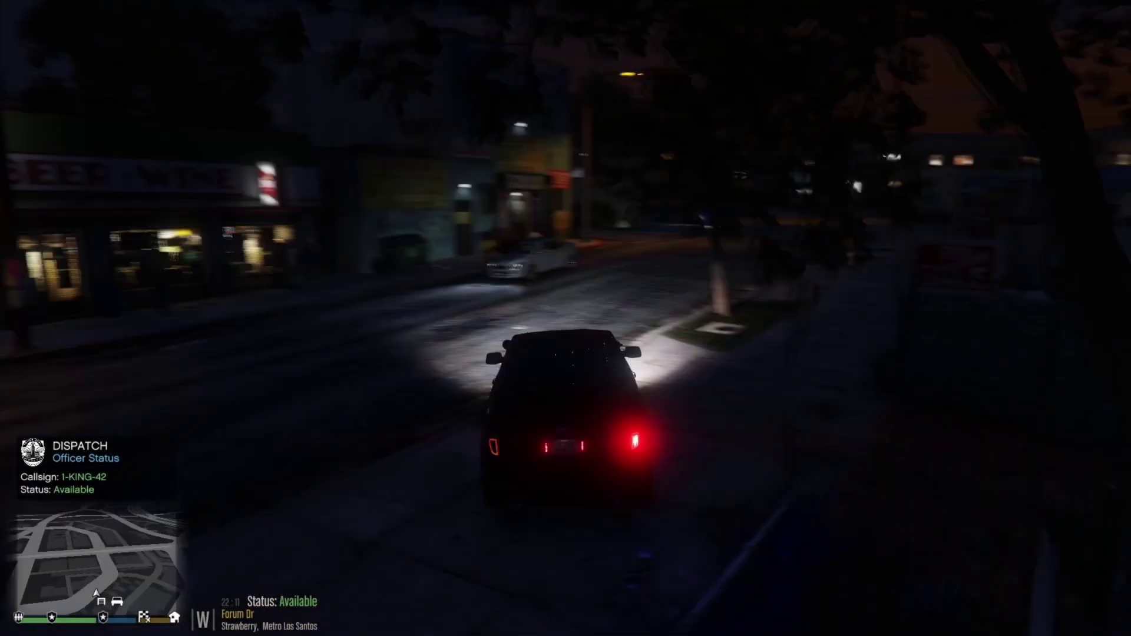
key("w")
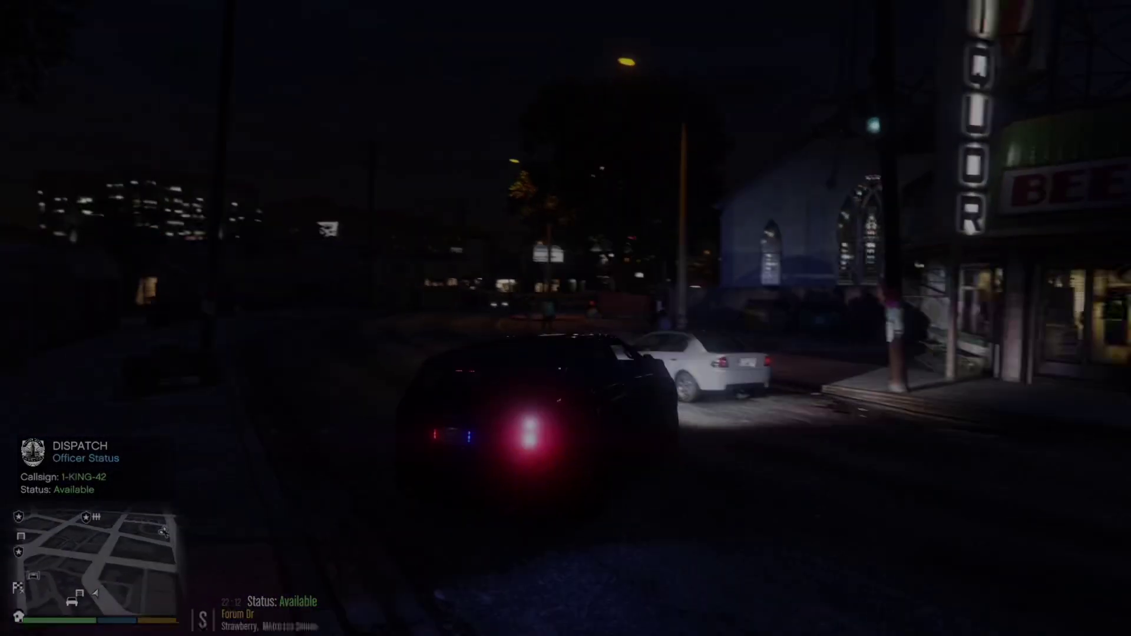